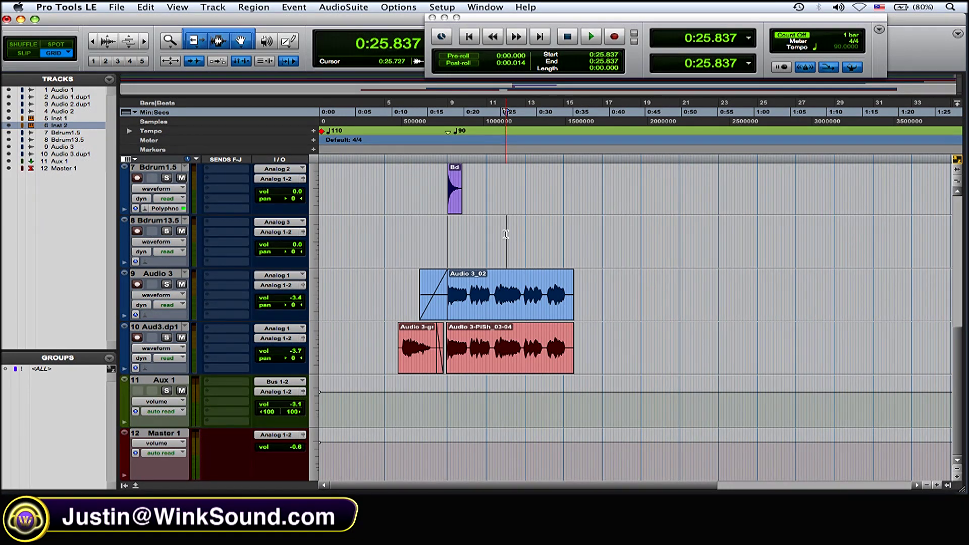
In the Bdrum13.5 track, click at 0:23.296, return to session start, then set the edit position to 0:14.311
{"action": "left_click", "coordinate": [488, 230]}
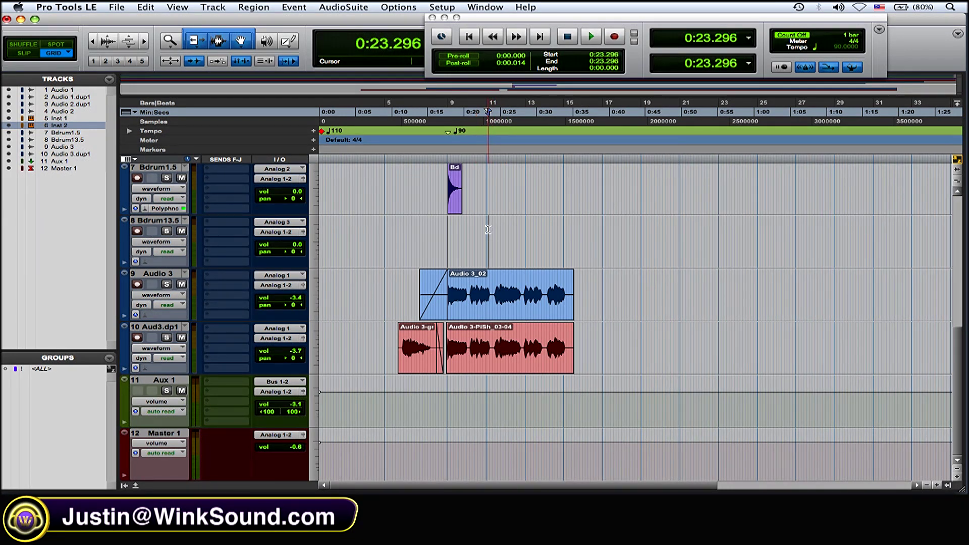
{"action": "key", "text": "Return"}
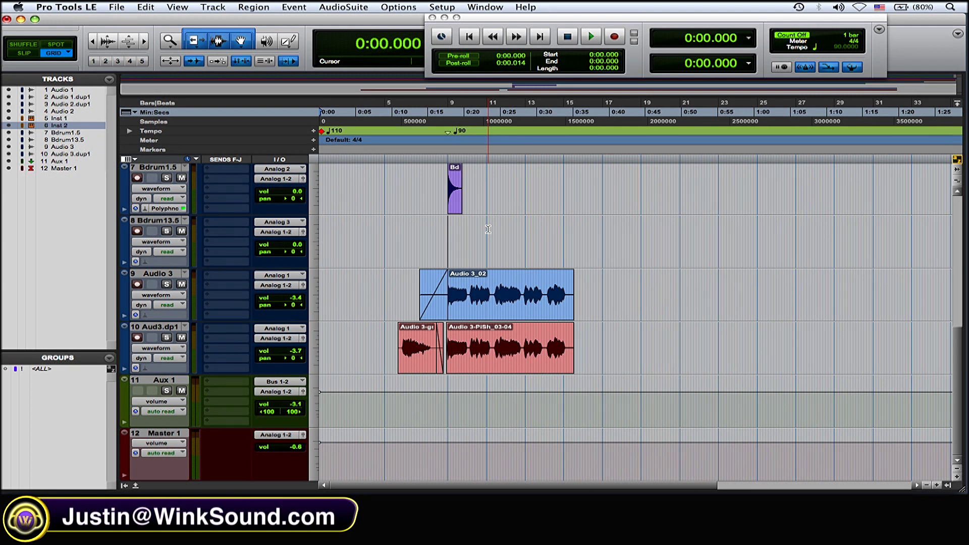
{"action": "left_click", "coordinate": [423, 232]}
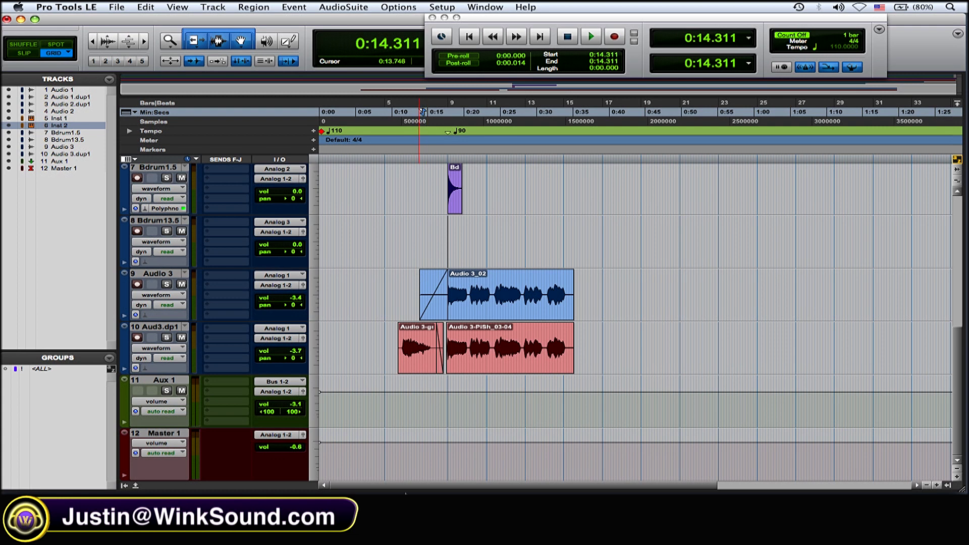
Launch Activity Monitor from Applications > Utilities in a new Finder window
{"action": "left_click", "coordinate": [246, 482]}
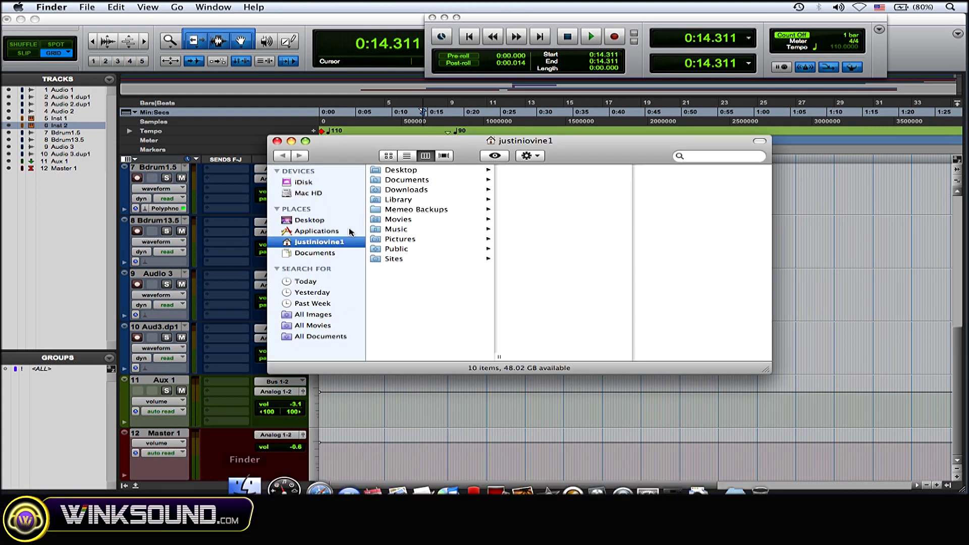
{"action": "left_click", "coordinate": [309, 233]}
{"action": "scroll", "coordinate": [434, 252], "scroll_direction": "down", "scroll_amount": 5}
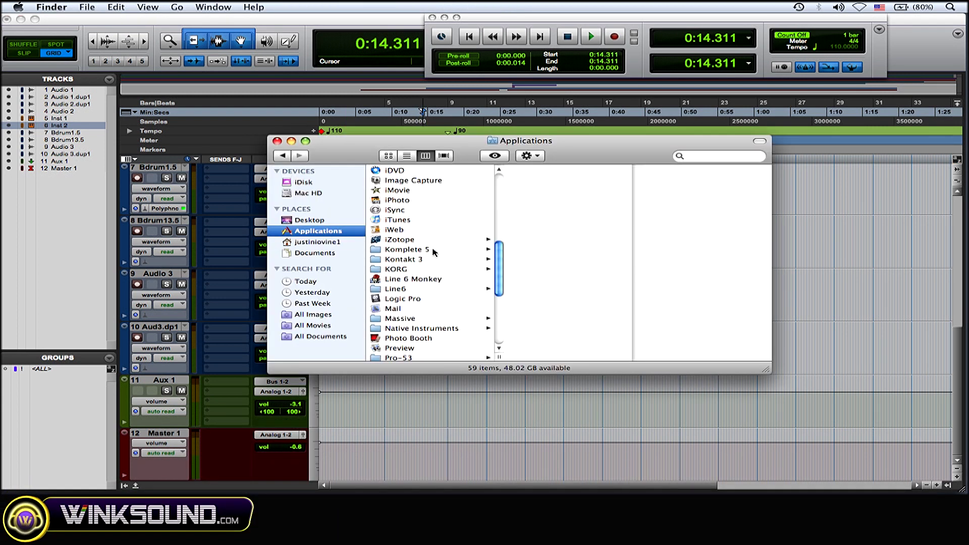
{"action": "scroll", "coordinate": [434, 252], "scroll_direction": "down", "scroll_amount": 6}
{"action": "left_click", "coordinate": [432, 348]}
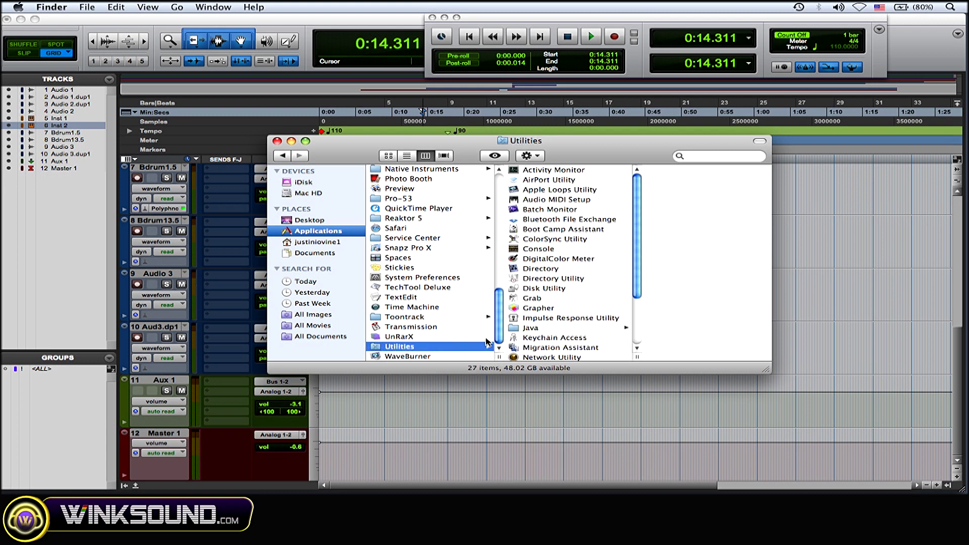
{"action": "double_click", "coordinate": [559, 171]}
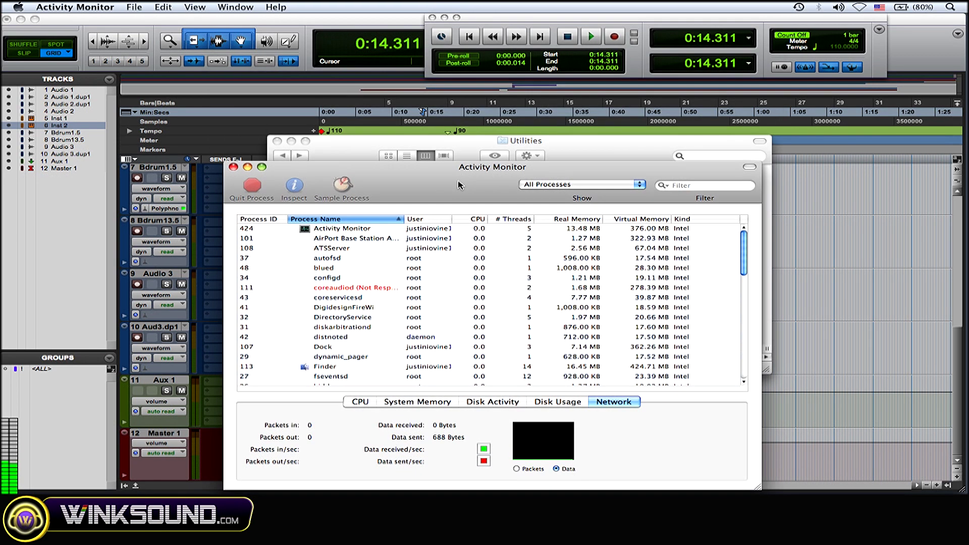
Close the leftover Utilities Finder window and move Activity Monitor higher on screen
{"action": "left_click", "coordinate": [360, 157]}
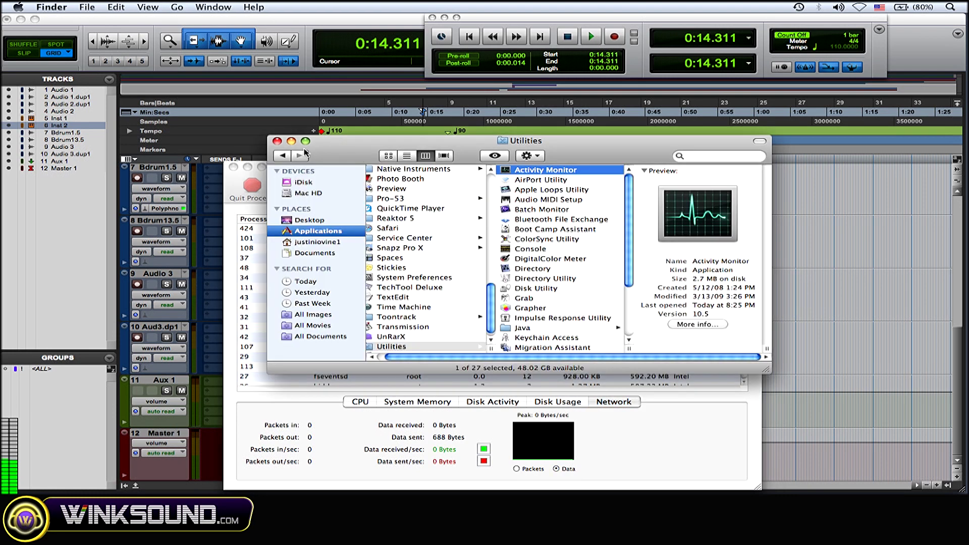
{"action": "left_click", "coordinate": [277, 142]}
{"action": "left_click_drag", "start_coordinate": [393, 174], "coordinate": [400, 80]}
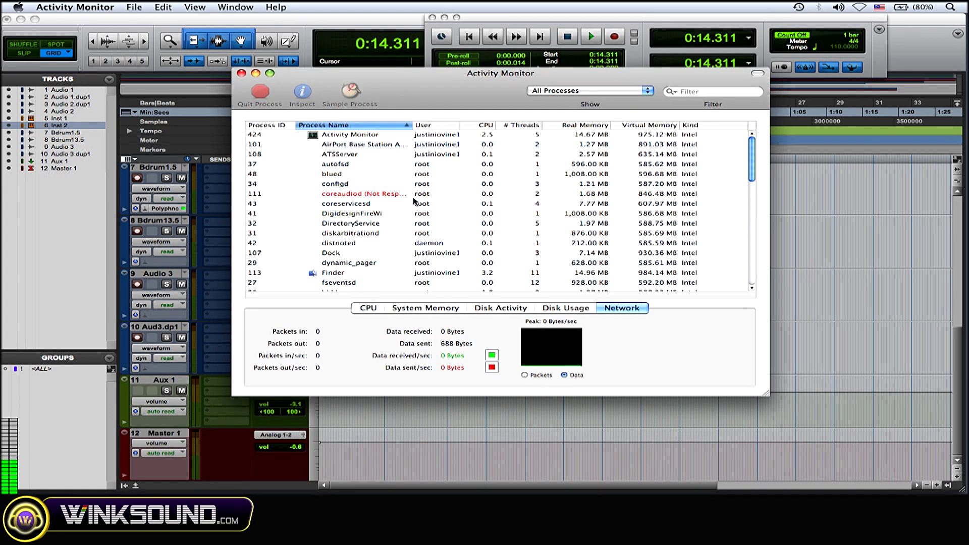
Scroll the process list down and select the Pro Tools LE process
{"action": "scroll", "coordinate": [414, 201], "scroll_direction": "down", "scroll_amount": 5}
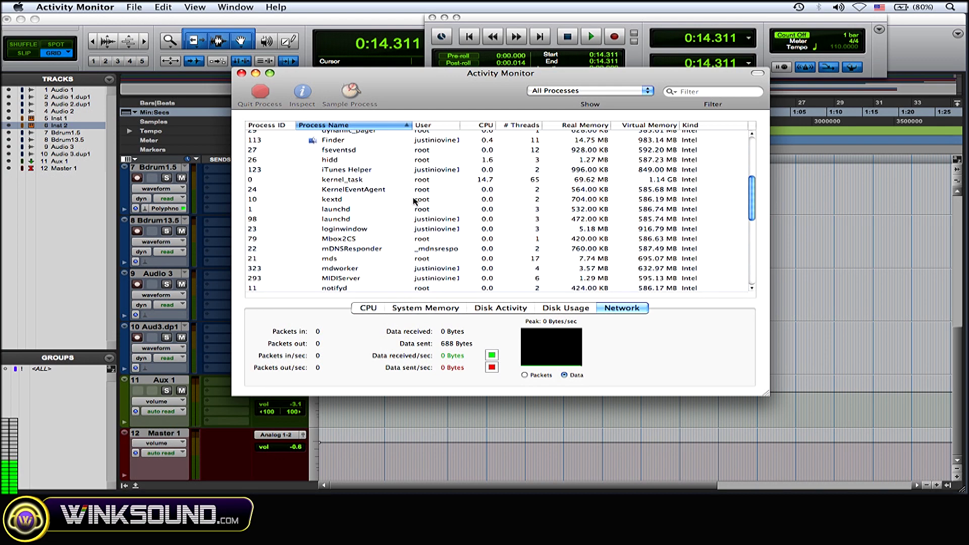
{"action": "scroll", "coordinate": [414, 201], "scroll_direction": "down", "scroll_amount": 2}
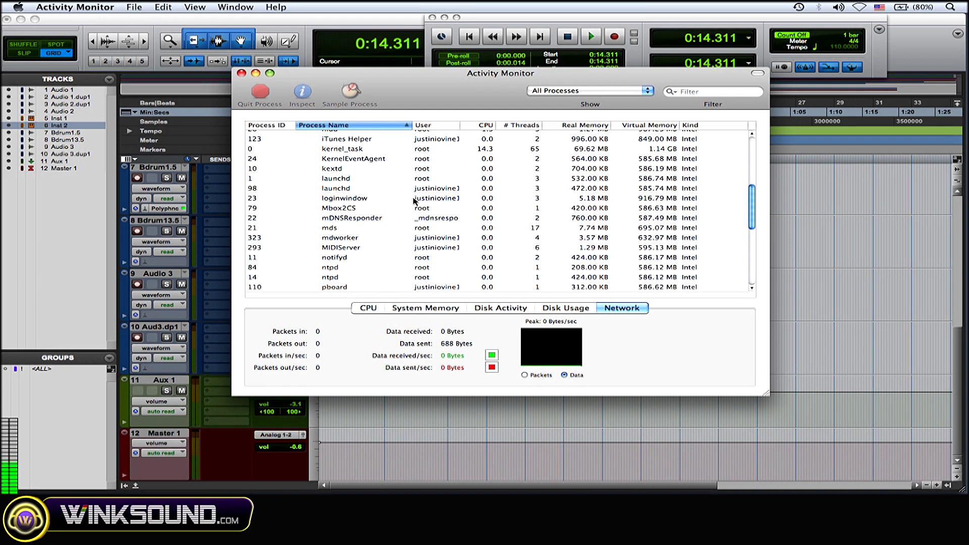
{"action": "scroll", "coordinate": [414, 201], "scroll_direction": "down", "scroll_amount": 3}
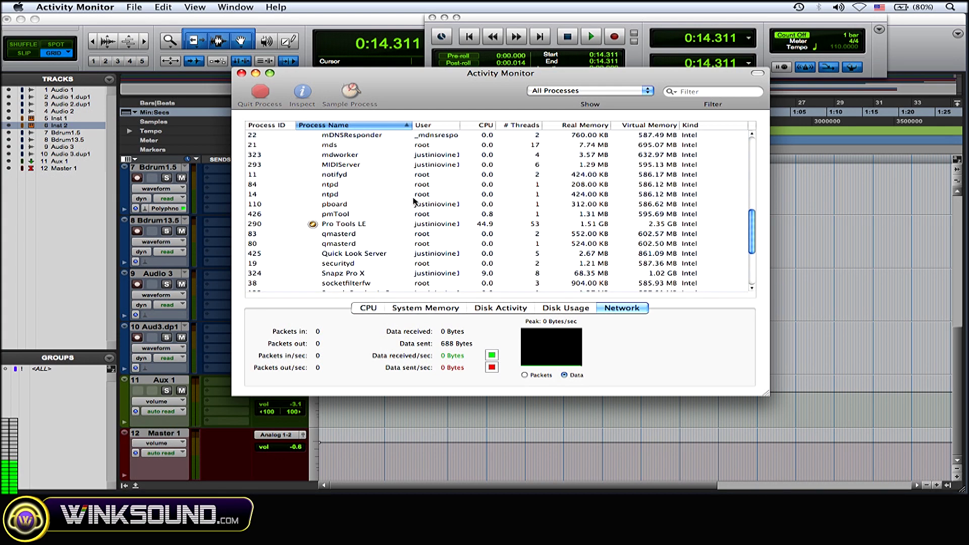
{"action": "scroll", "coordinate": [414, 202], "scroll_direction": "down", "scroll_amount": 2}
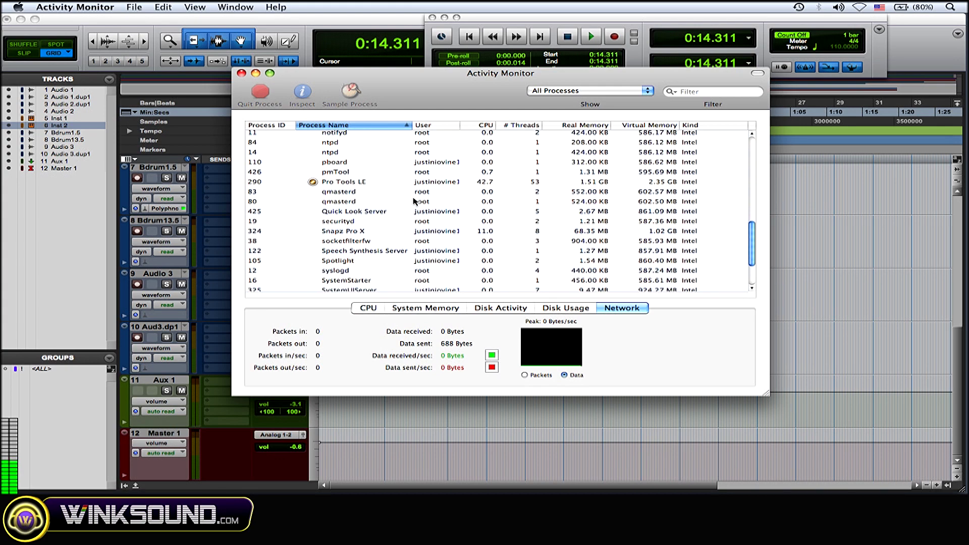
{"action": "left_click", "coordinate": [374, 183]}
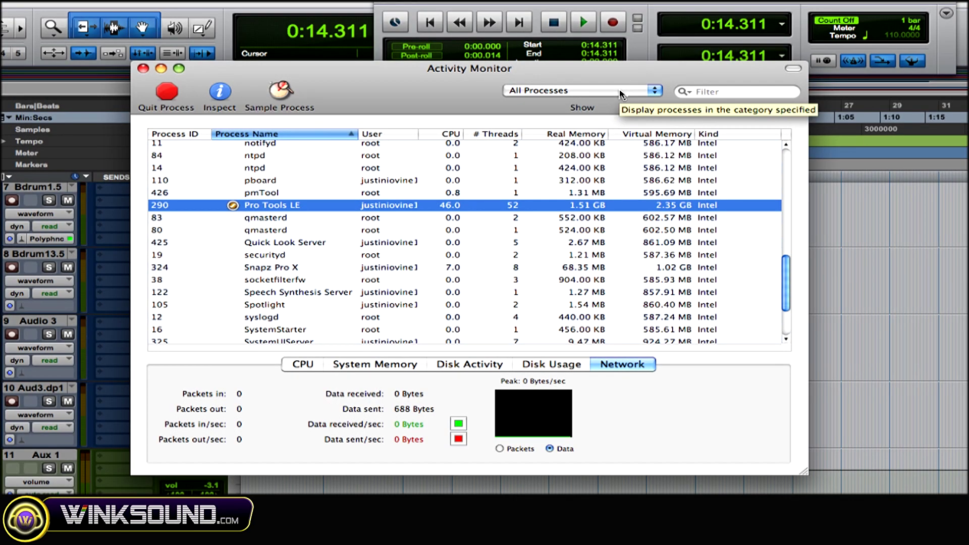
Keep All Processes shown, filter the list by 'pro tools', and select Pro Tools LE
{"action": "left_click", "coordinate": [622, 94]}
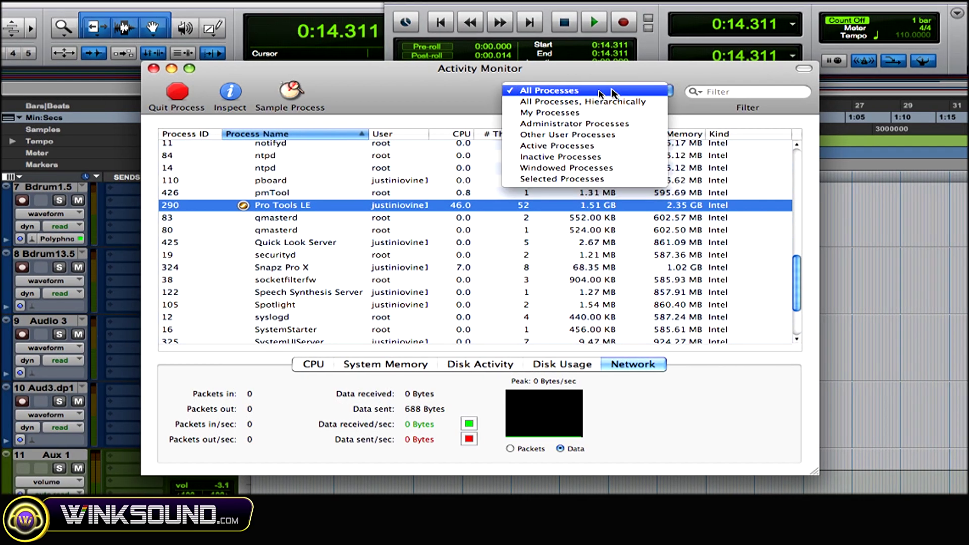
{"action": "left_click", "coordinate": [609, 94]}
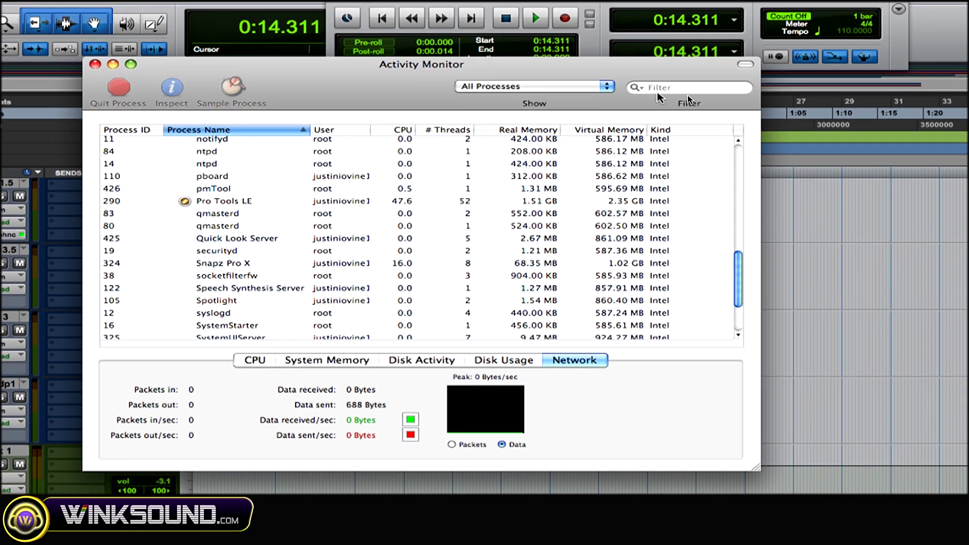
{"action": "left_click", "coordinate": [752, 91]}
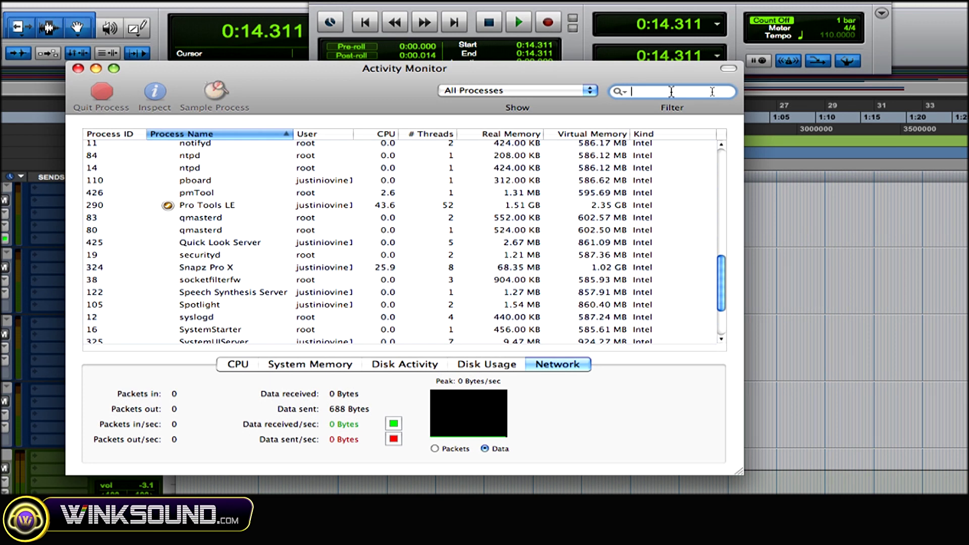
{"action": "type", "text": "pro tools"}
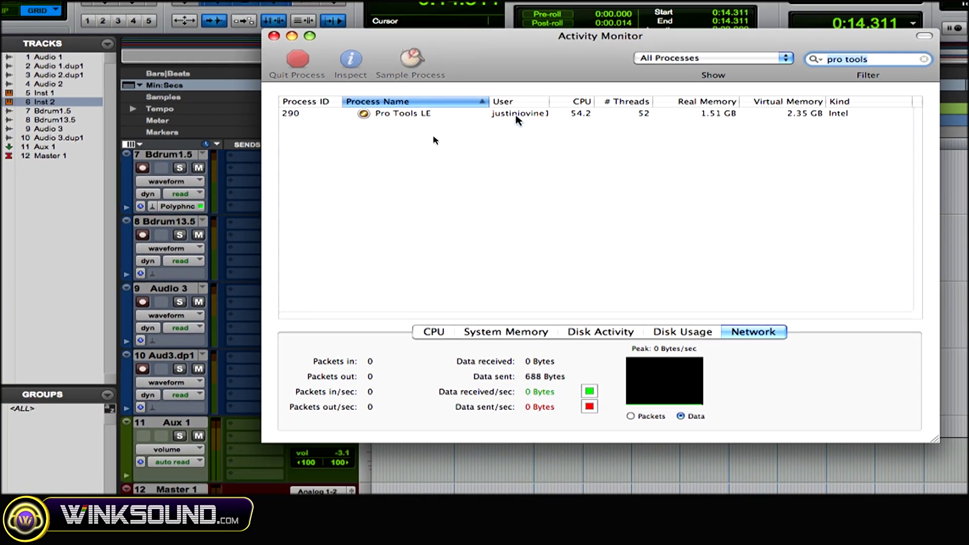
{"action": "left_click", "coordinate": [516, 116]}
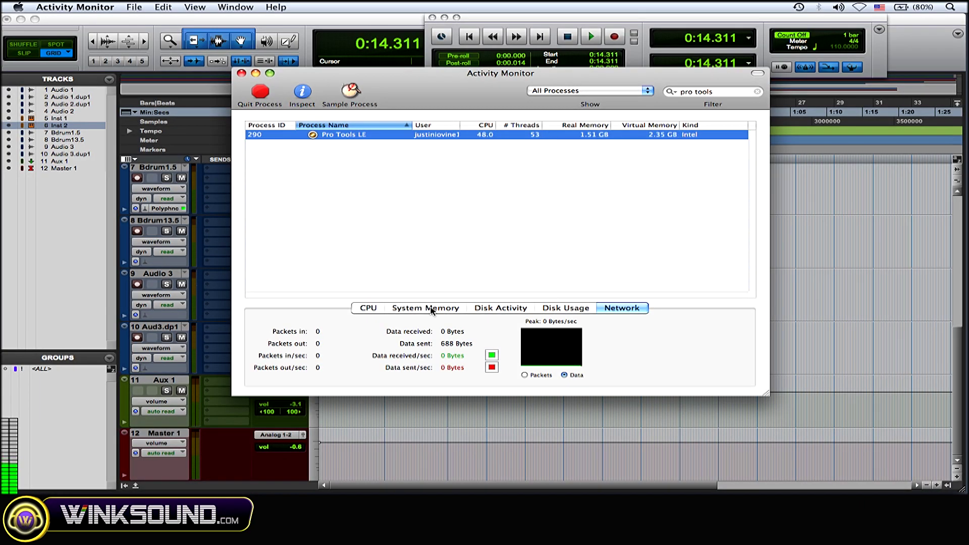
Step through the CPU, Memory, Disk Activity and Disk Usage statistics, ending on Network
{"action": "left_click", "coordinate": [366, 309]}
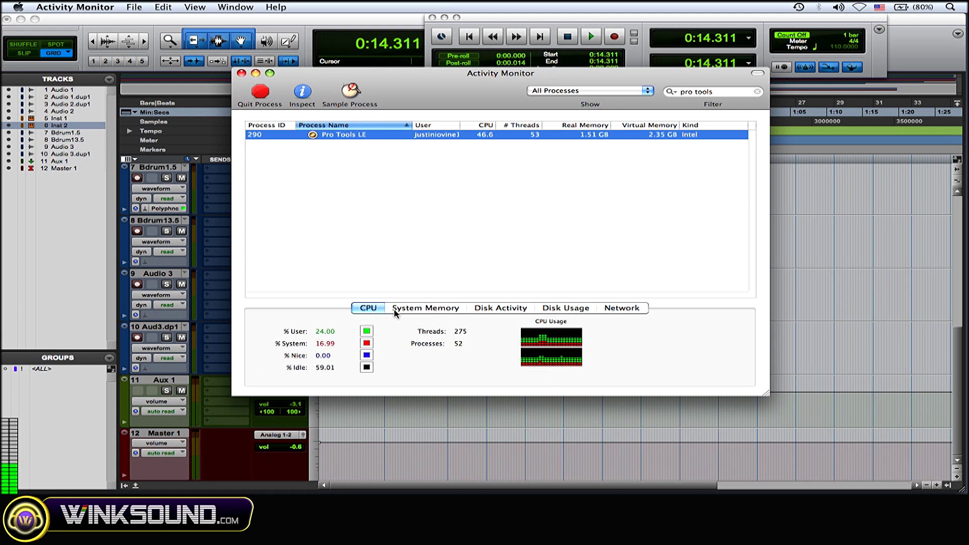
{"action": "left_click", "coordinate": [422, 310]}
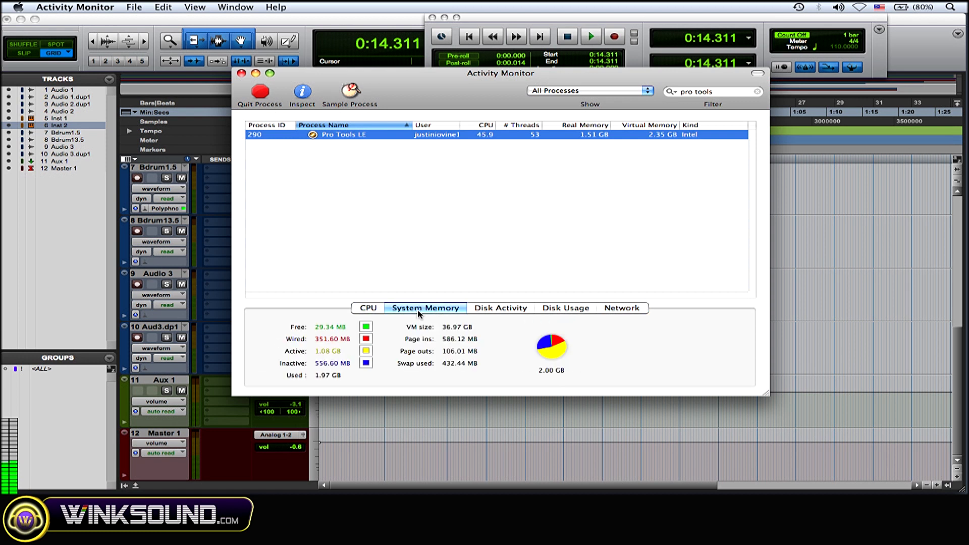
{"action": "left_click", "coordinate": [511, 309]}
{"action": "left_click", "coordinate": [582, 312]}
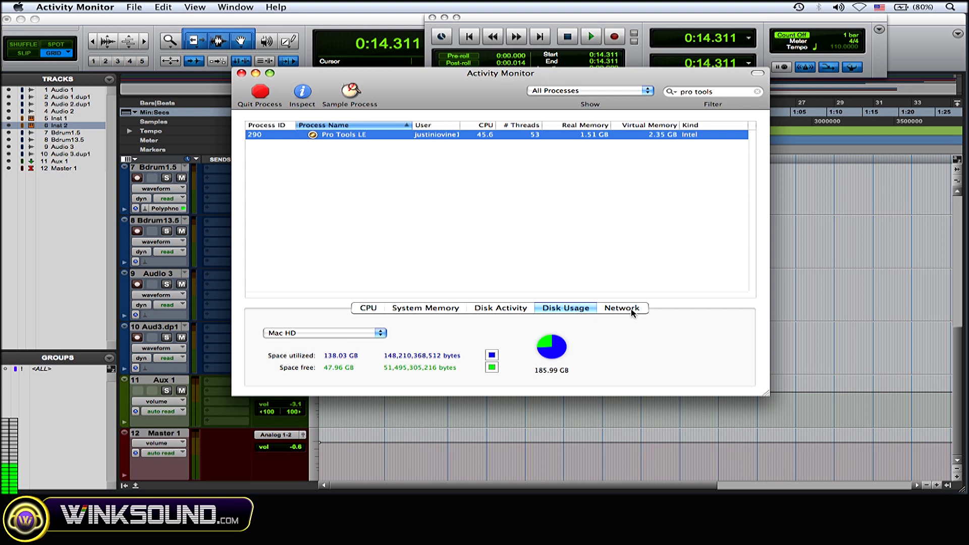
{"action": "left_click", "coordinate": [632, 313]}
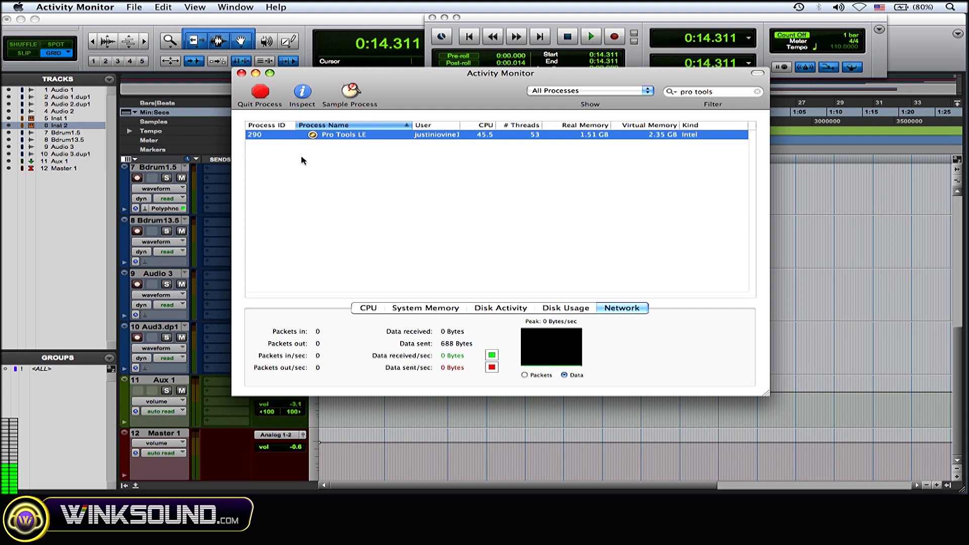
{"action": "left_click", "coordinate": [237, 7]}
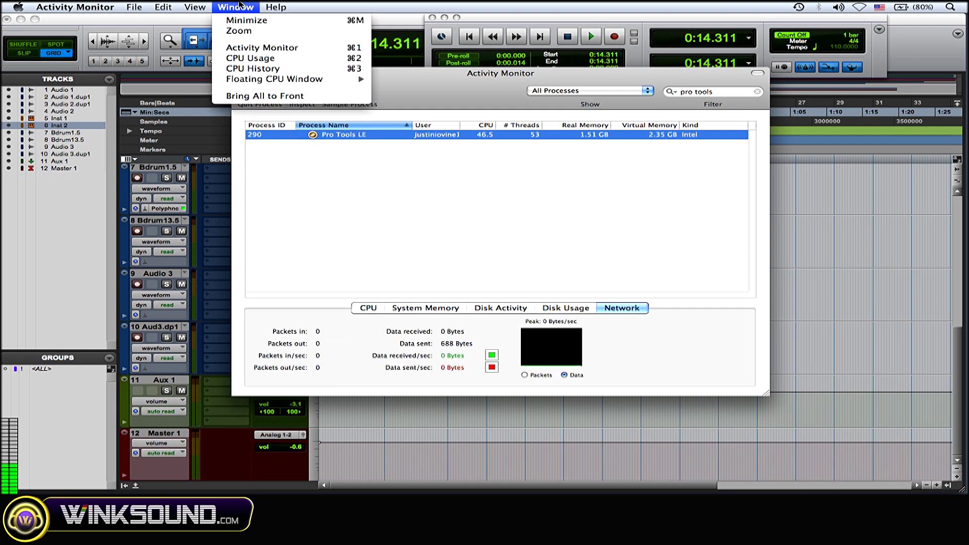
Open the small CPU Usage window, shift it left, close it, and return to the Pro Tools session
{"action": "left_click", "coordinate": [296, 62]}
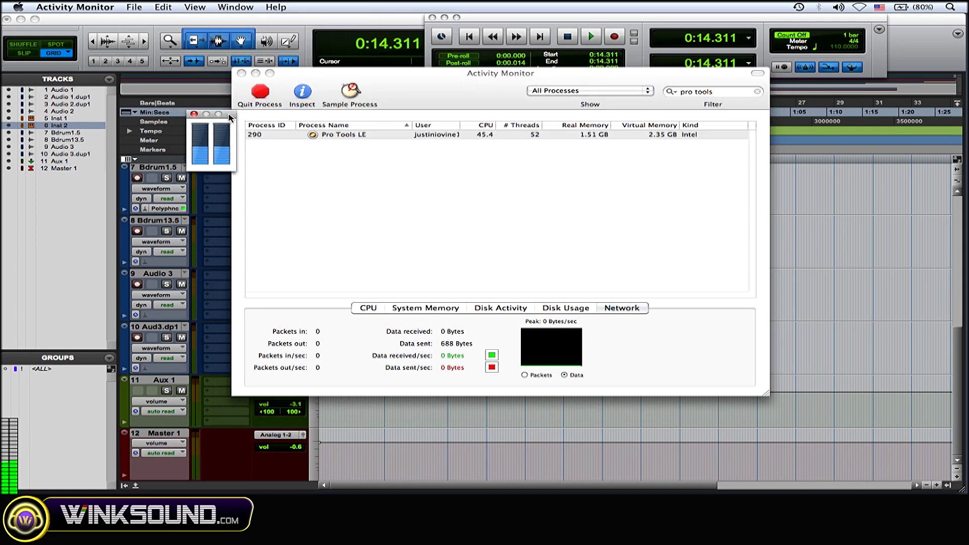
{"action": "left_click_drag", "start_coordinate": [230, 117], "coordinate": [203, 122]}
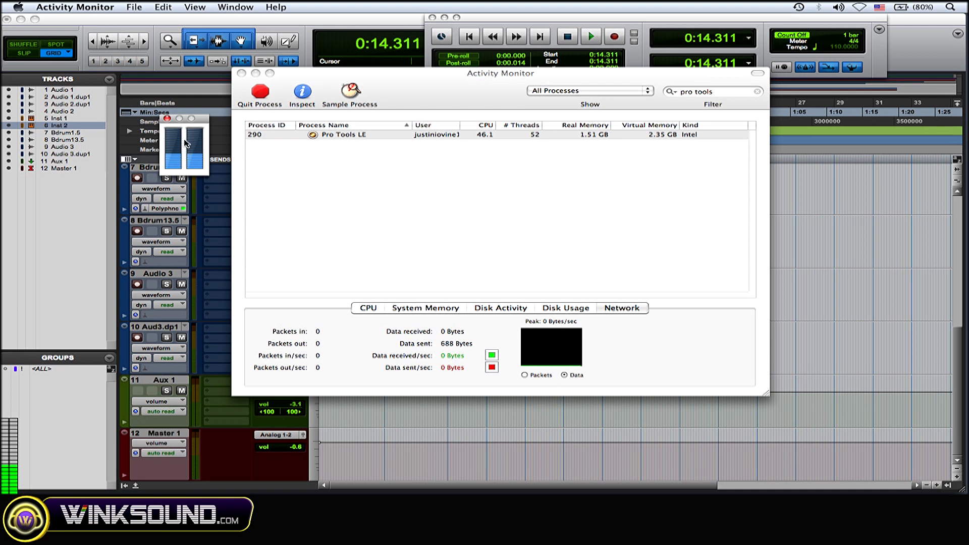
{"action": "left_click", "coordinate": [168, 118]}
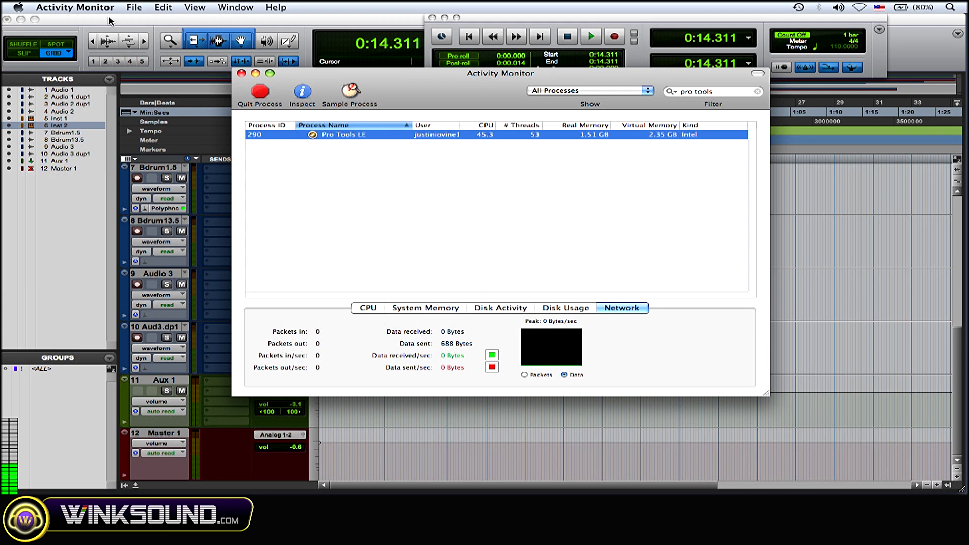
{"action": "left_click", "coordinate": [110, 21]}
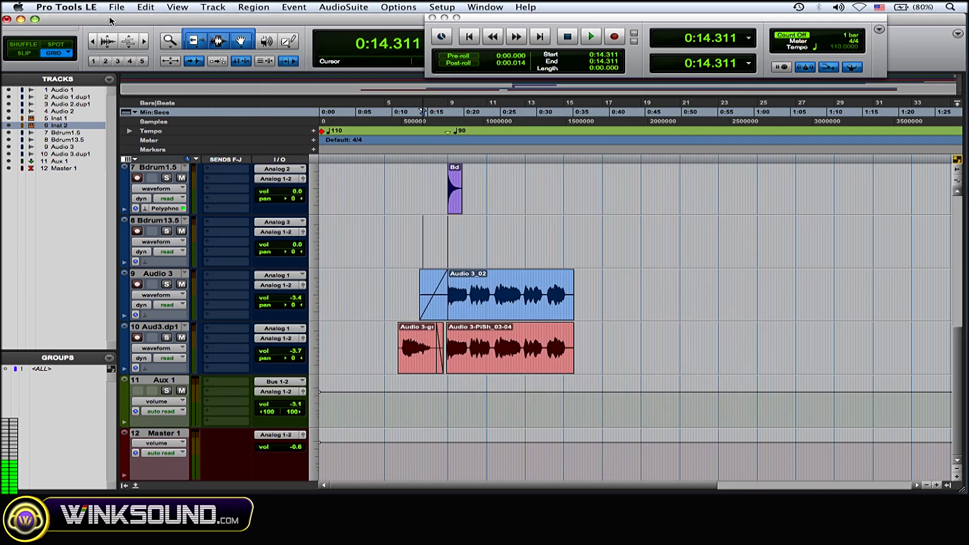
{"action": "scroll", "coordinate": [459, 270], "scroll_direction": "up", "scroll_amount": 3}
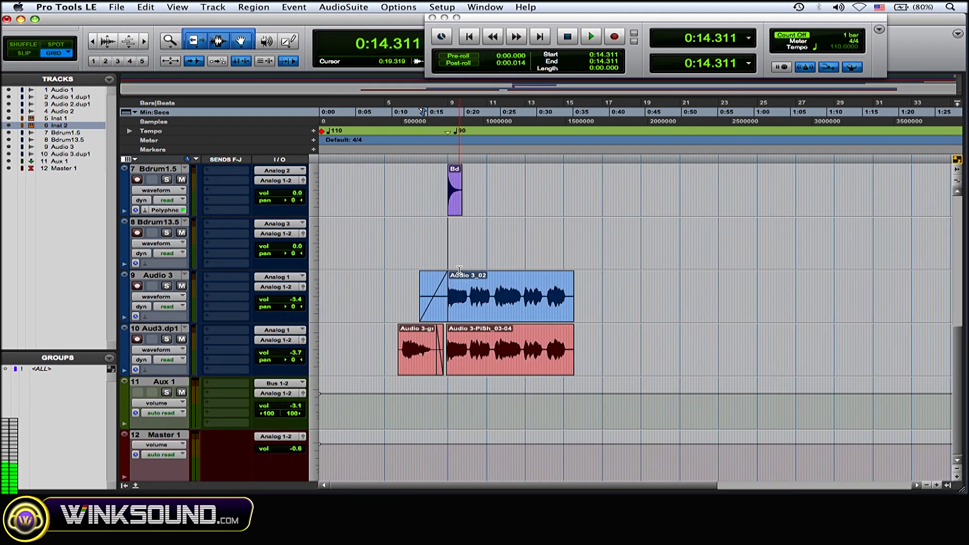
{"action": "scroll", "coordinate": [459, 270], "scroll_direction": "down", "scroll_amount": 3}
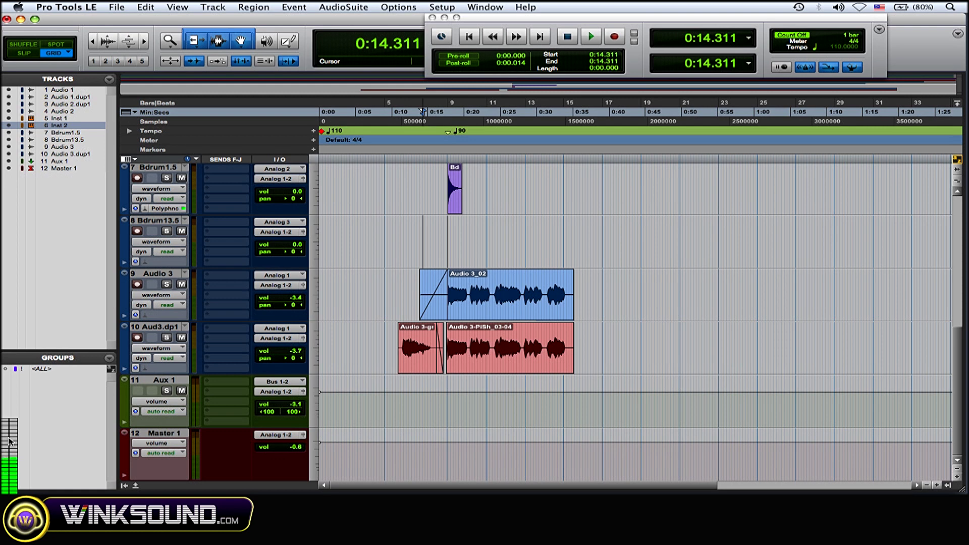
{"action": "mouse_move", "coordinate": [635, 478]}
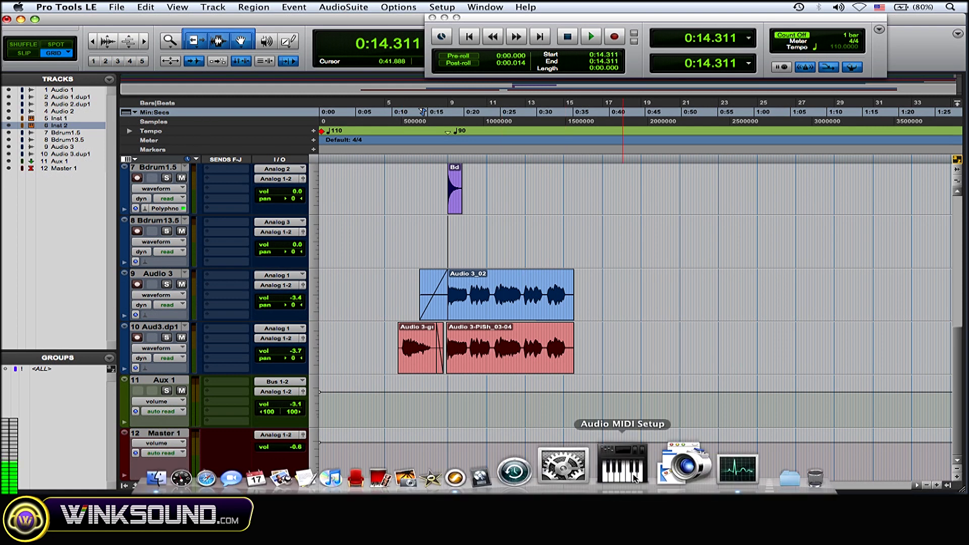
Bring Activity Monitor forward and show the floating CPU meter horizontally
{"action": "left_click", "coordinate": [738, 469]}
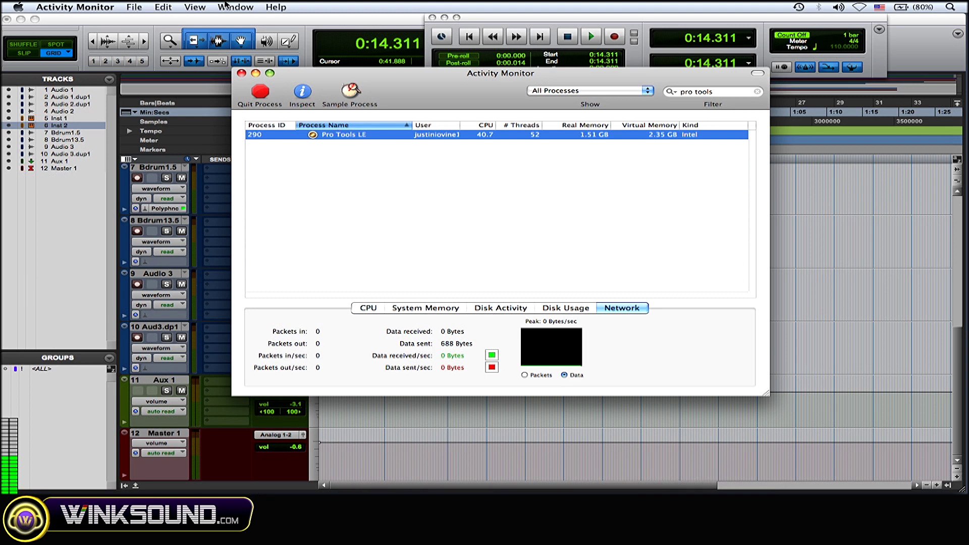
{"action": "left_click", "coordinate": [227, 6]}
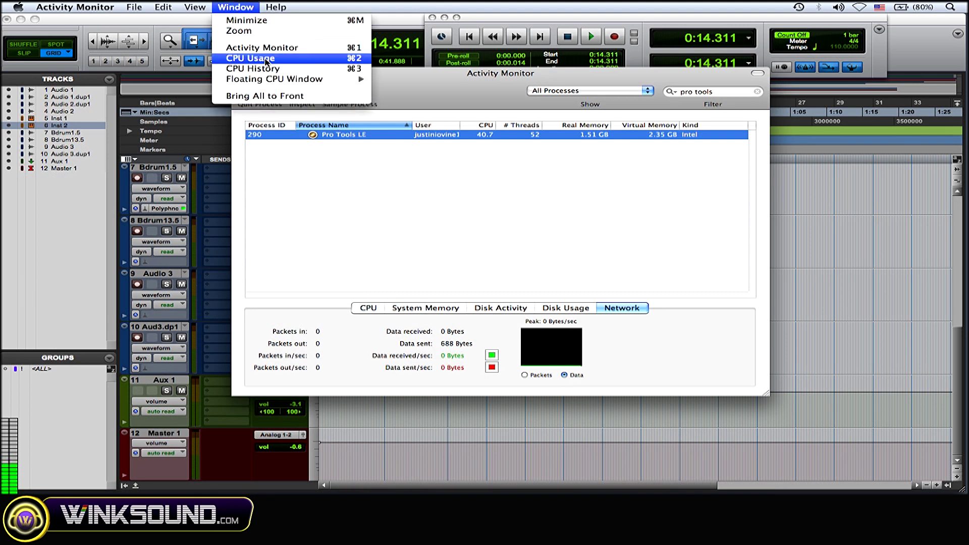
{"action": "mouse_move", "coordinate": [295, 80]}
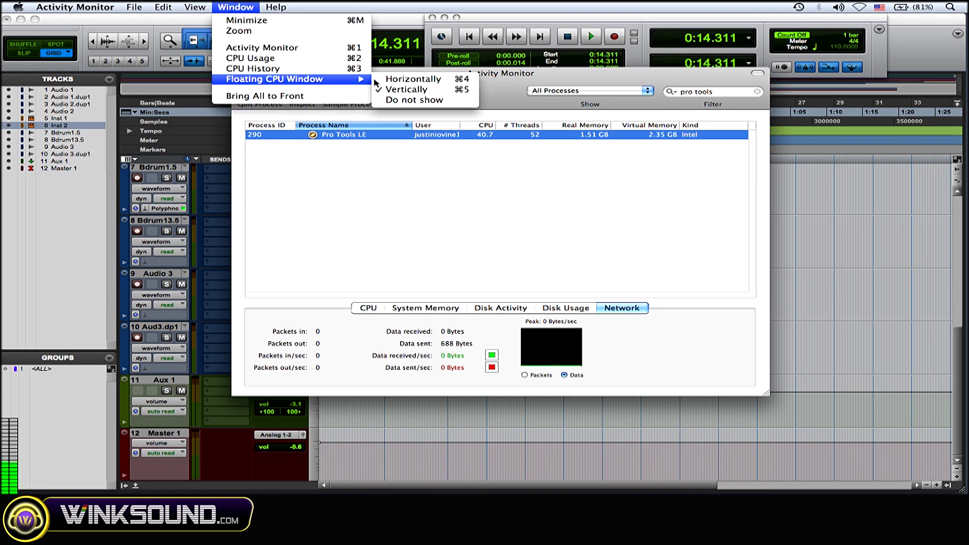
{"action": "left_click", "coordinate": [433, 80]}
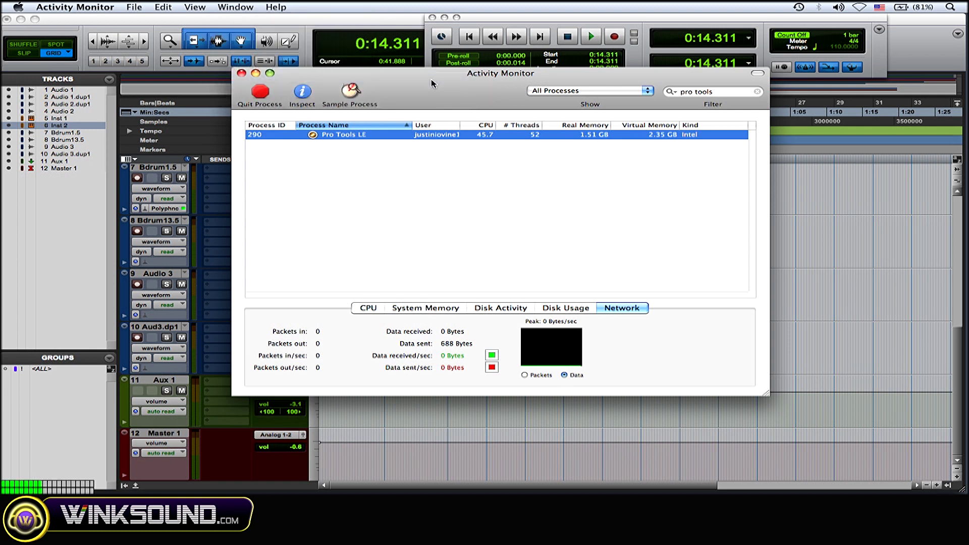
Switch the floating CPU meter back to vertical bars, leaving the Floating CPU options unchanged afterwards
{"action": "left_click", "coordinate": [241, 7]}
{"action": "mouse_move", "coordinate": [323, 81]}
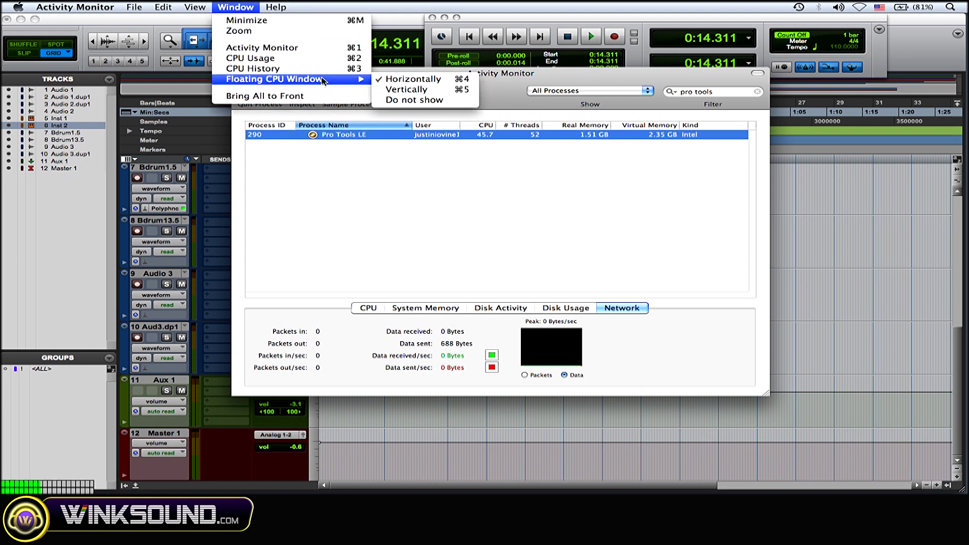
{"action": "left_click", "coordinate": [447, 90]}
{"action": "left_click", "coordinate": [226, 4]}
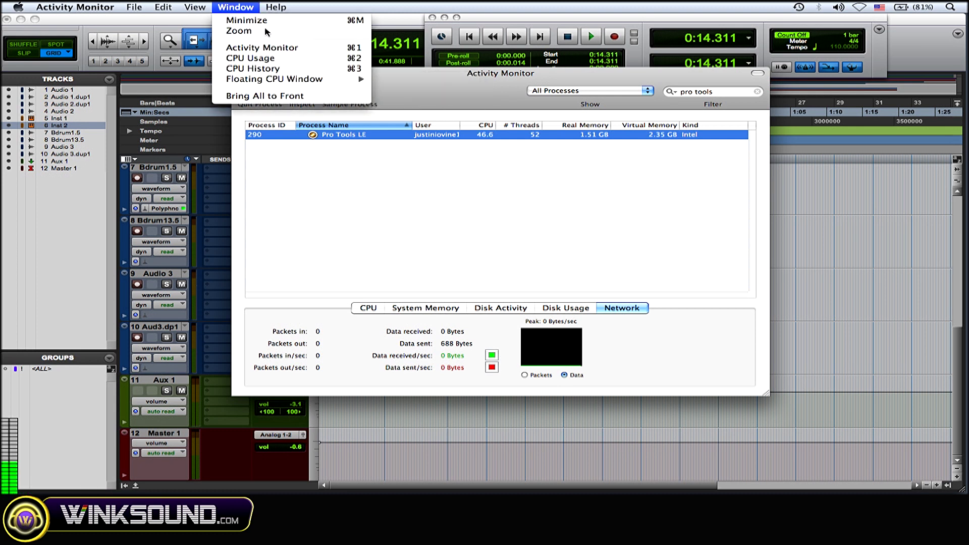
{"action": "mouse_move", "coordinate": [323, 79]}
{"action": "left_click", "coordinate": [414, 96]}
Drag the floating CPU meter to the top-right corner and close the Activity Monitor process window
{"action": "left_click_drag", "start_coordinate": [7, 471], "coordinate": [956, 52]}
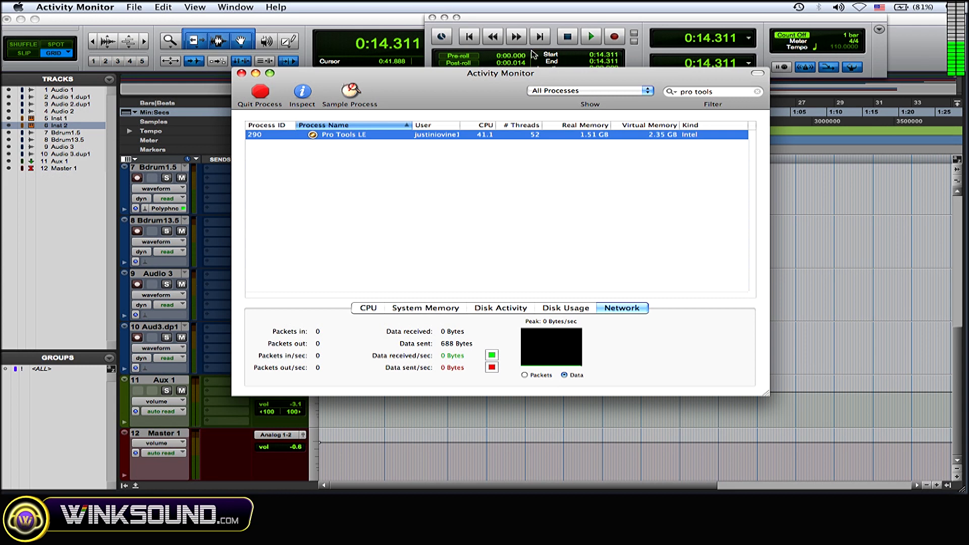
{"action": "left_click", "coordinate": [242, 74]}
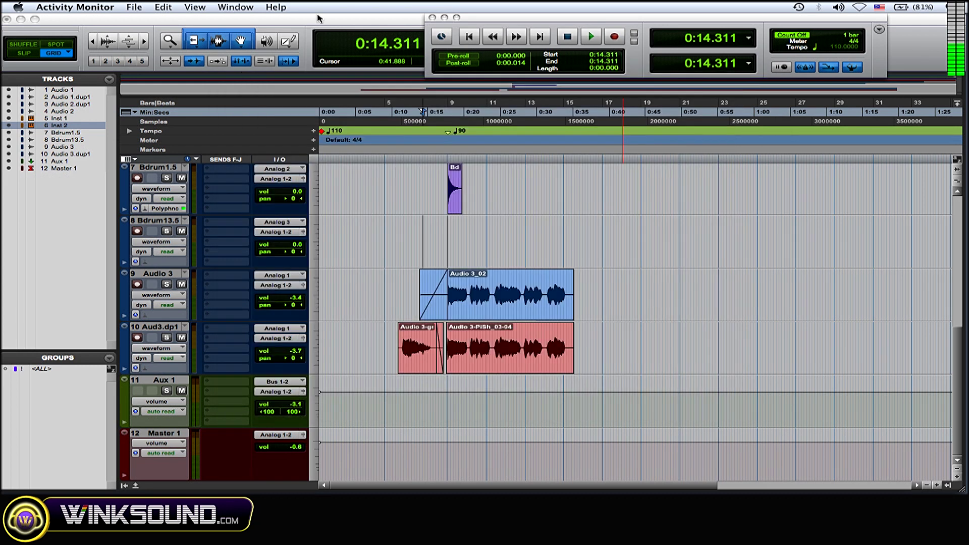
{"action": "left_click", "coordinate": [323, 24]}
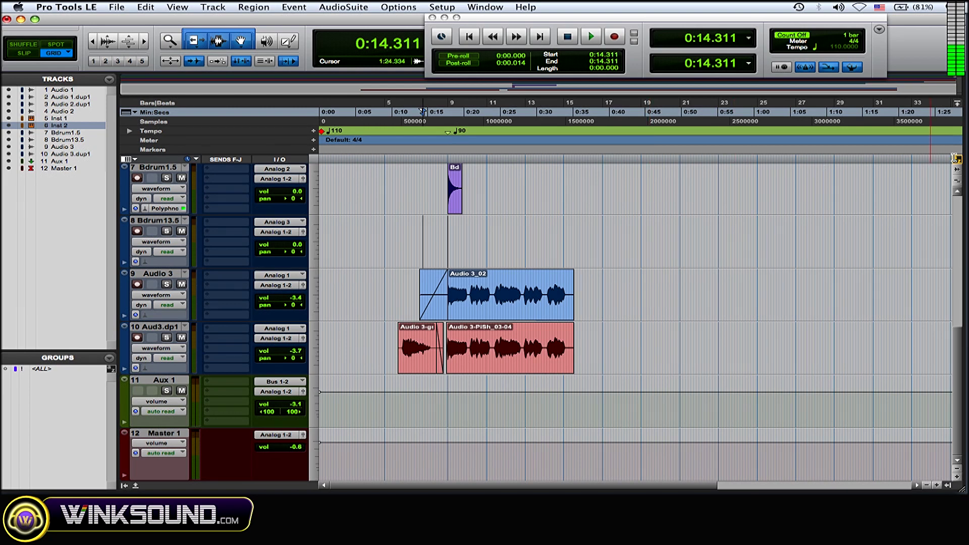
{"action": "left_click", "coordinate": [958, 60]}
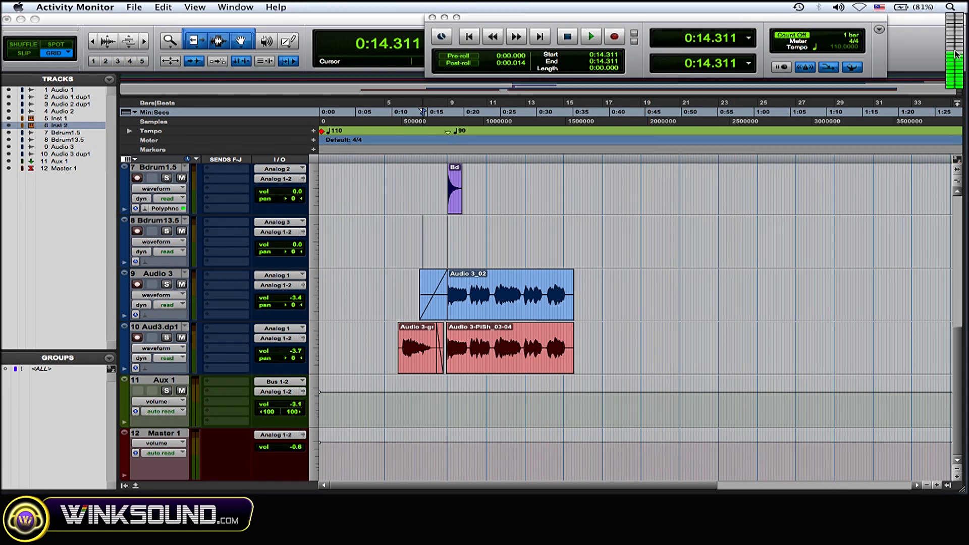